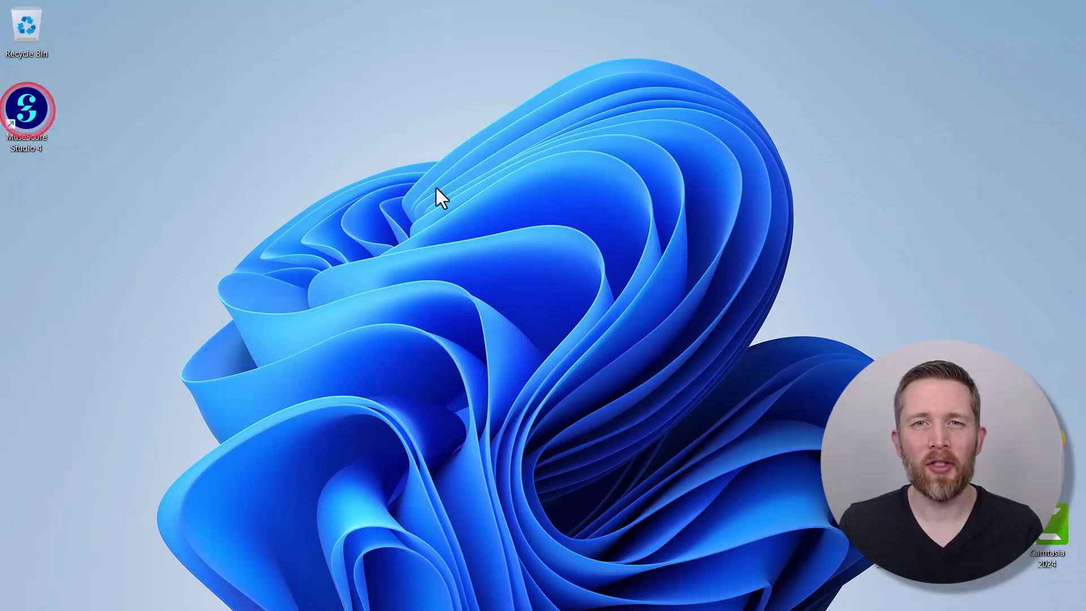
Launch MuseScore Studio 4 from its desktop shortcut to open the score.
{"action": "left_click", "coordinate": [461, 597]}
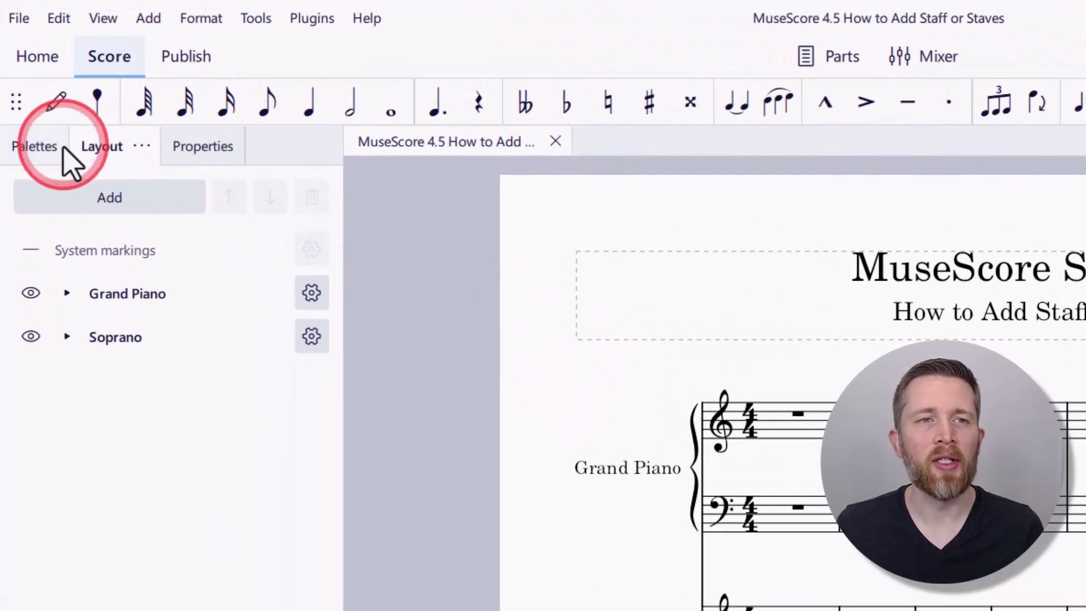
Switch the side panel to Layout and start adding a new instrument.
{"action": "left_click", "coordinate": [64, 147]}
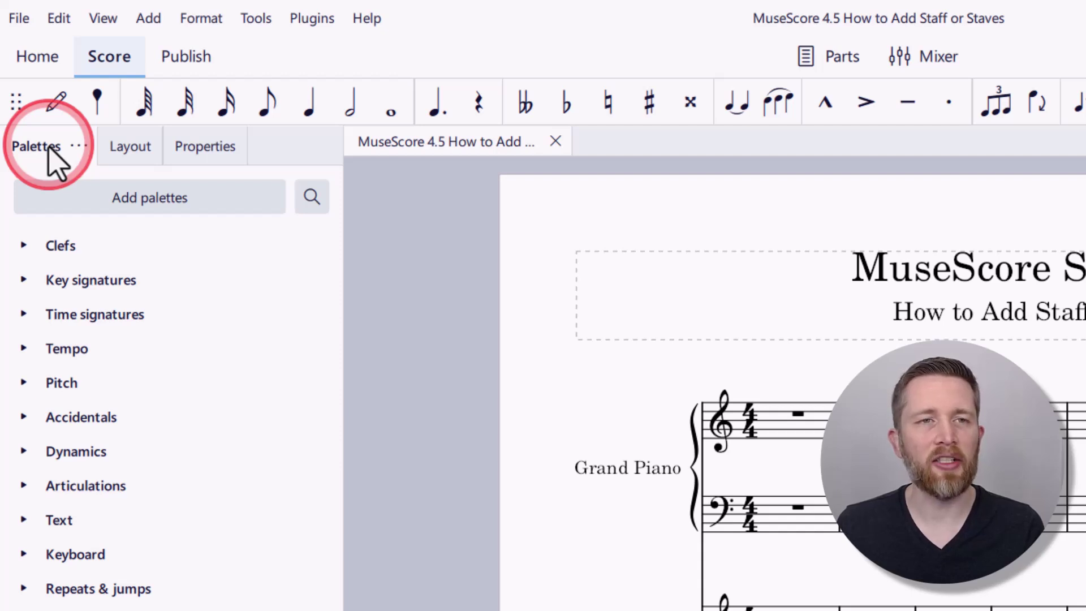
{"action": "left_click", "coordinate": [131, 148]}
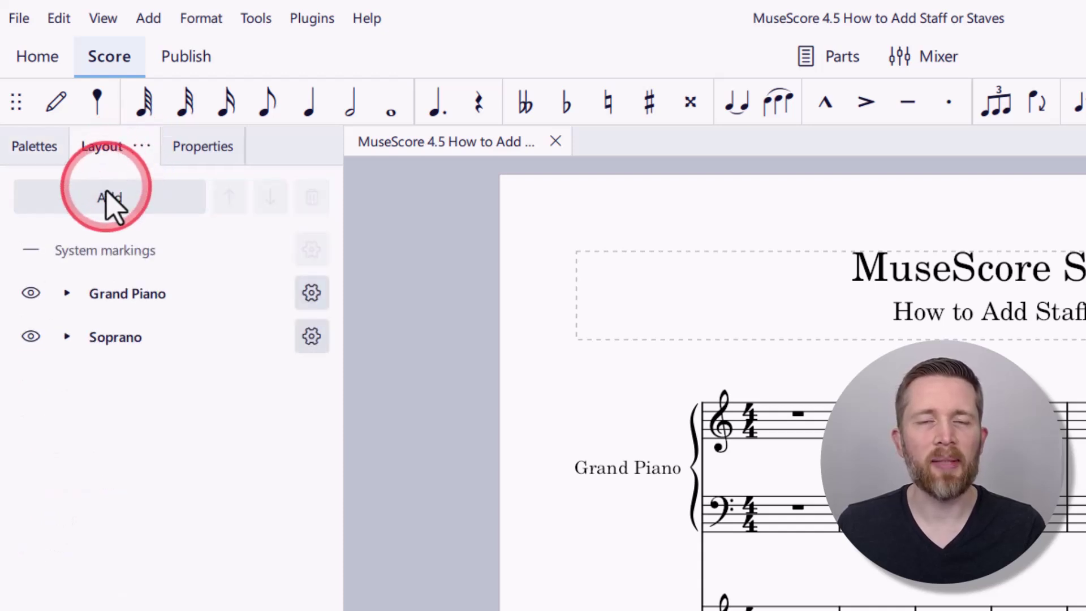
{"action": "left_click", "coordinate": [105, 199]}
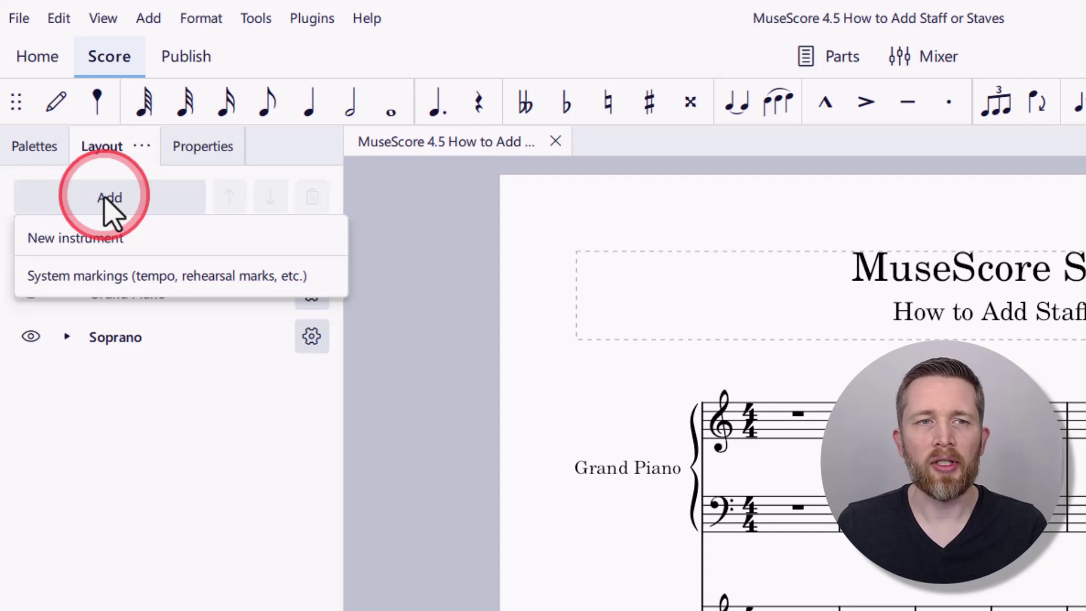
{"action": "left_click", "coordinate": [107, 236]}
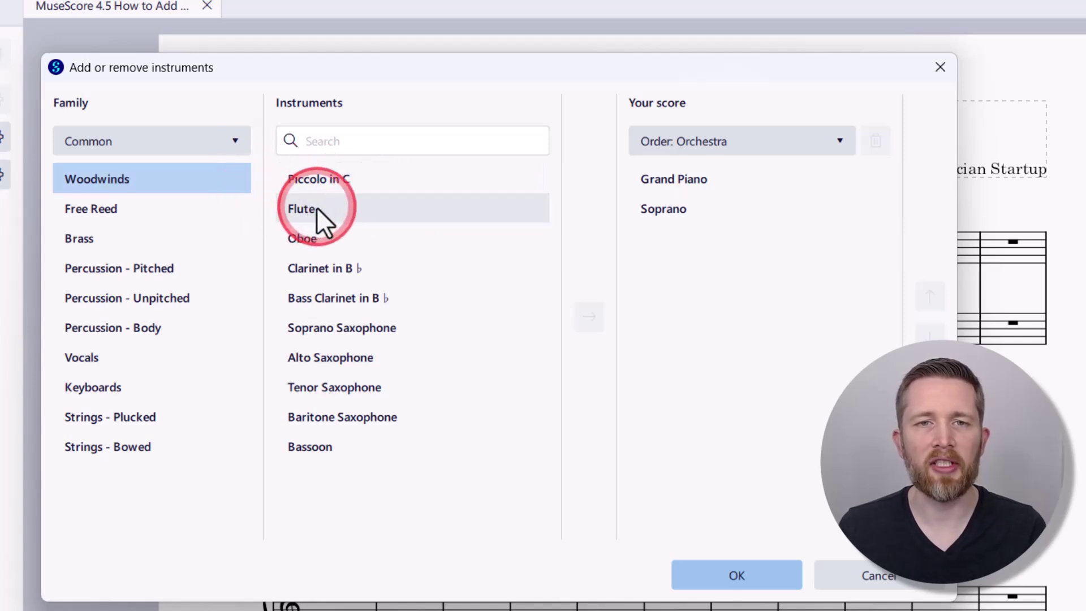
Add a Flute from Woodwinds, browsing All instruments, to the score.
{"action": "left_click", "coordinate": [209, 138]}
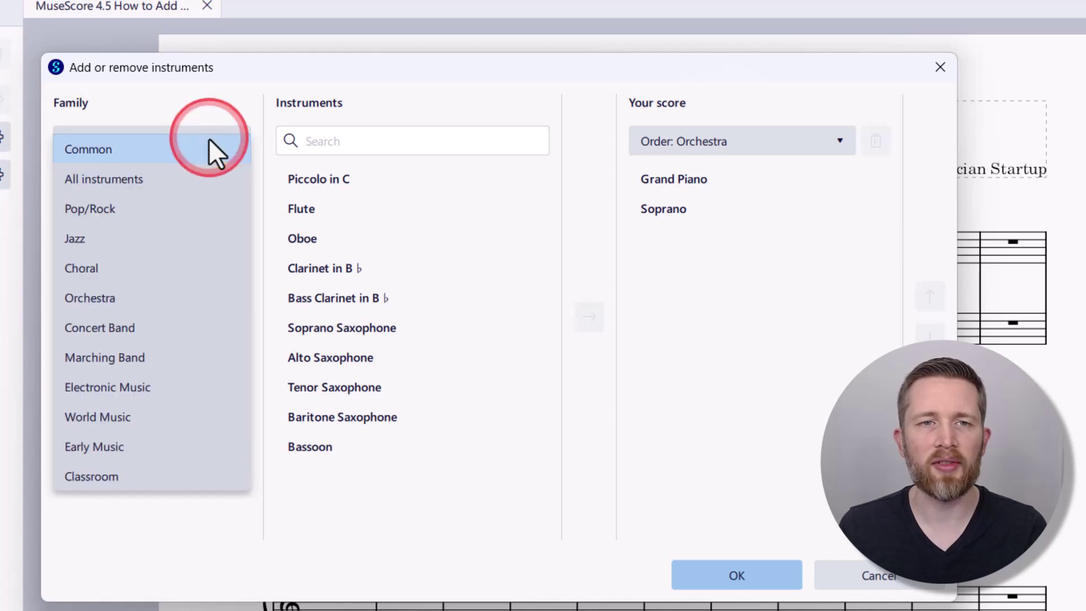
{"action": "left_click", "coordinate": [192, 171]}
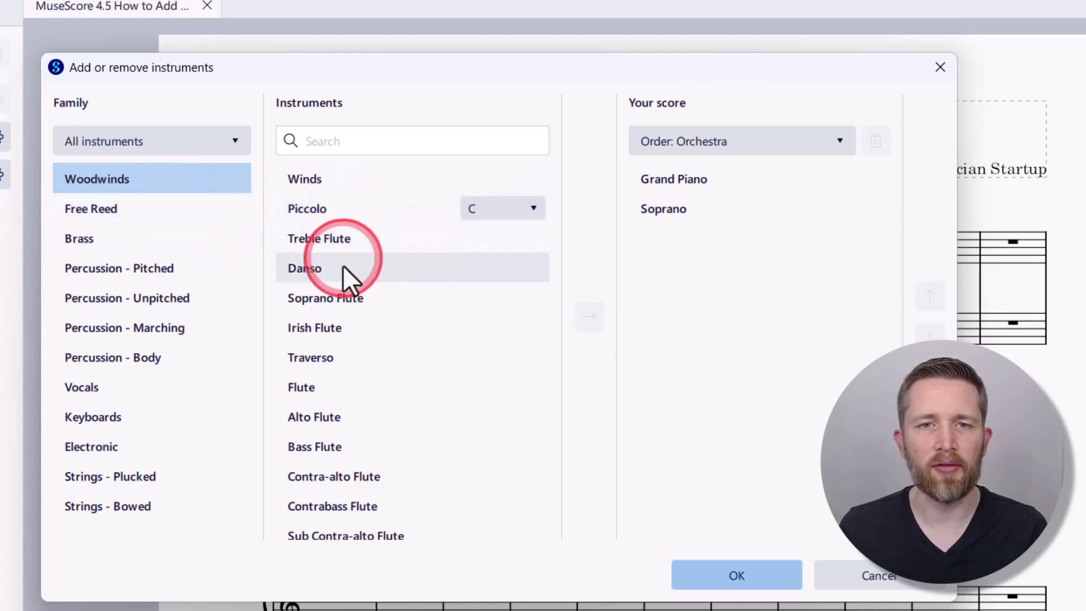
{"action": "left_click", "coordinate": [341, 387]}
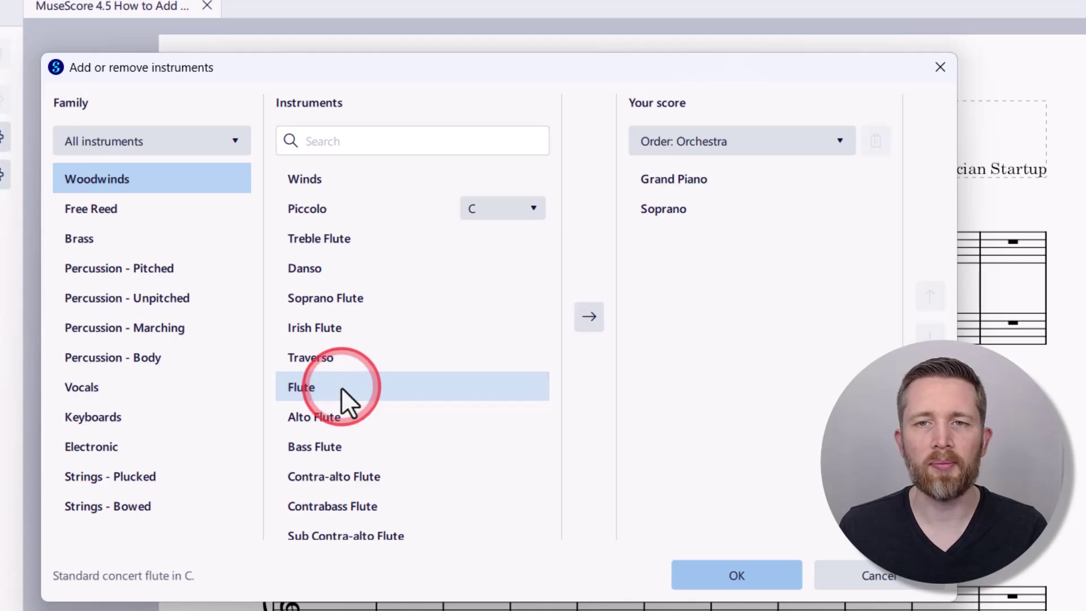
{"action": "left_click", "coordinate": [587, 317]}
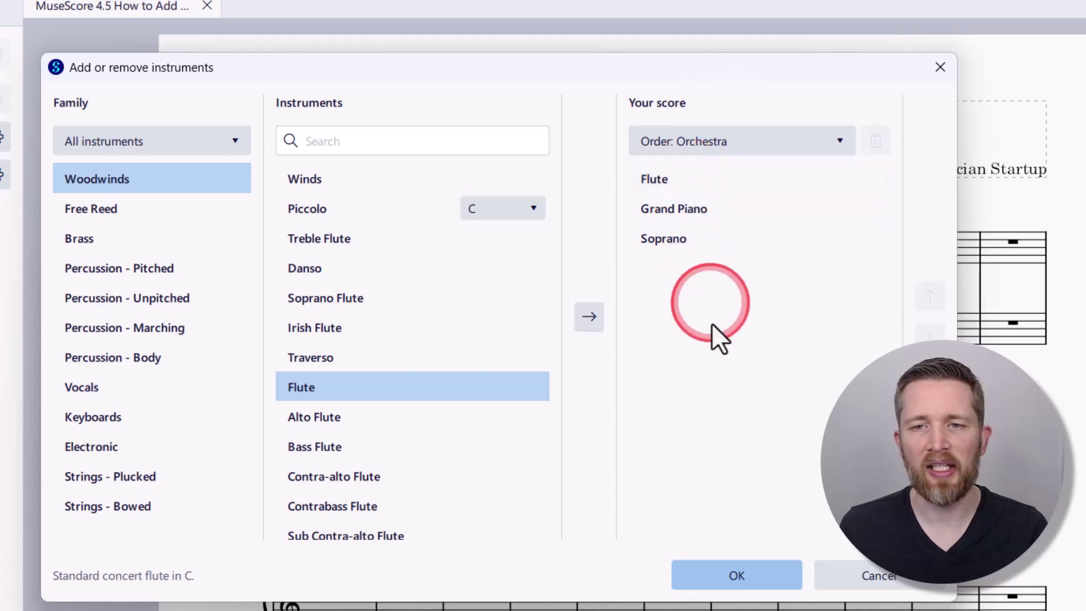
{"action": "left_click", "coordinate": [735, 575]}
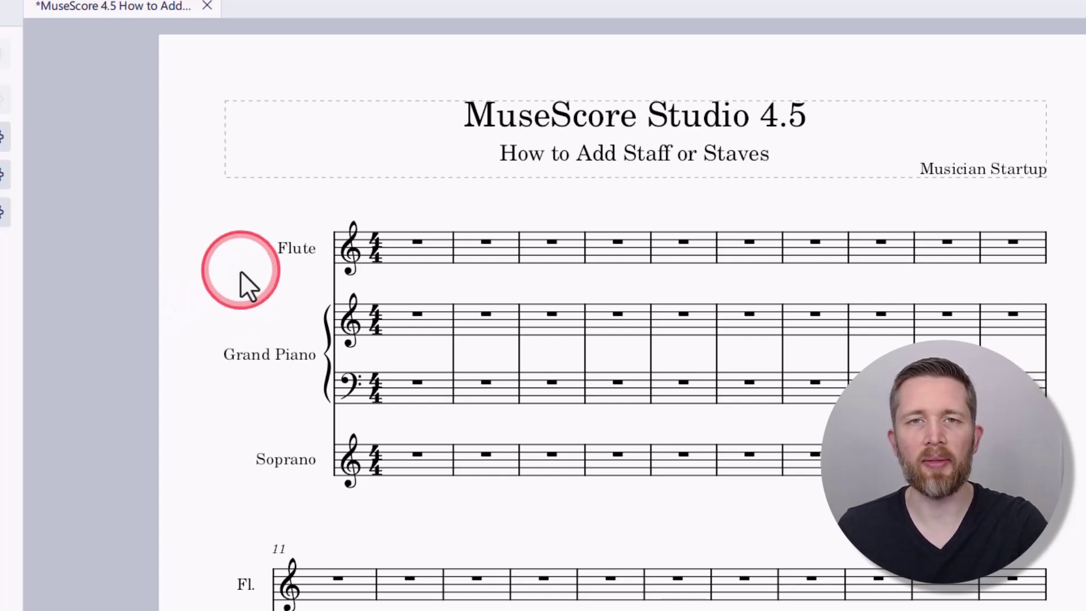
Reorder the score from Orchestra to Choir order: Soprano, Grand Piano, Flute.
{"action": "key", "text": "i"}
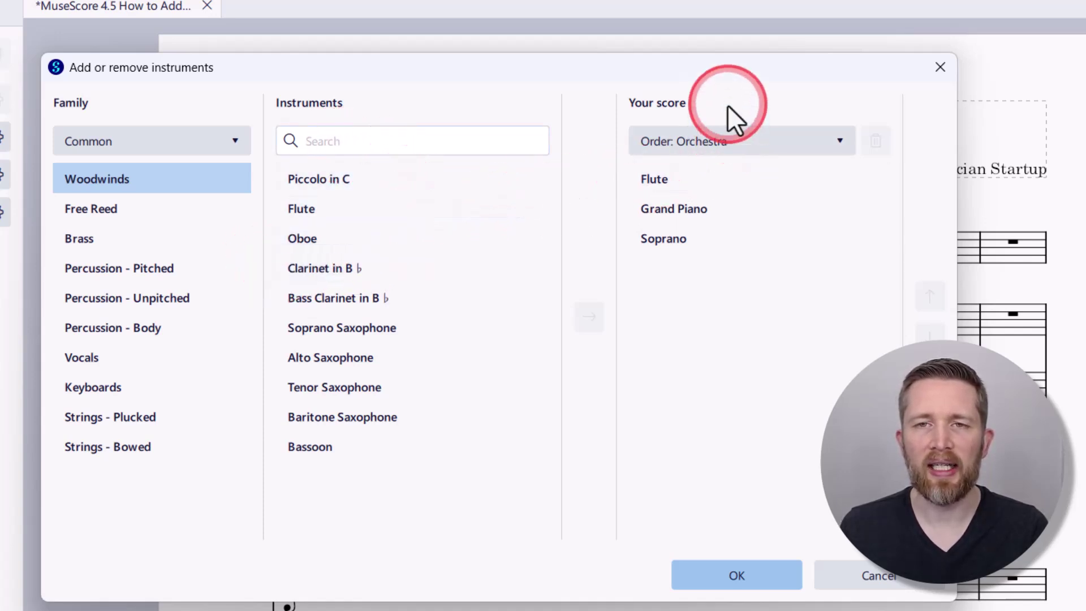
{"action": "left_click", "coordinate": [756, 147]}
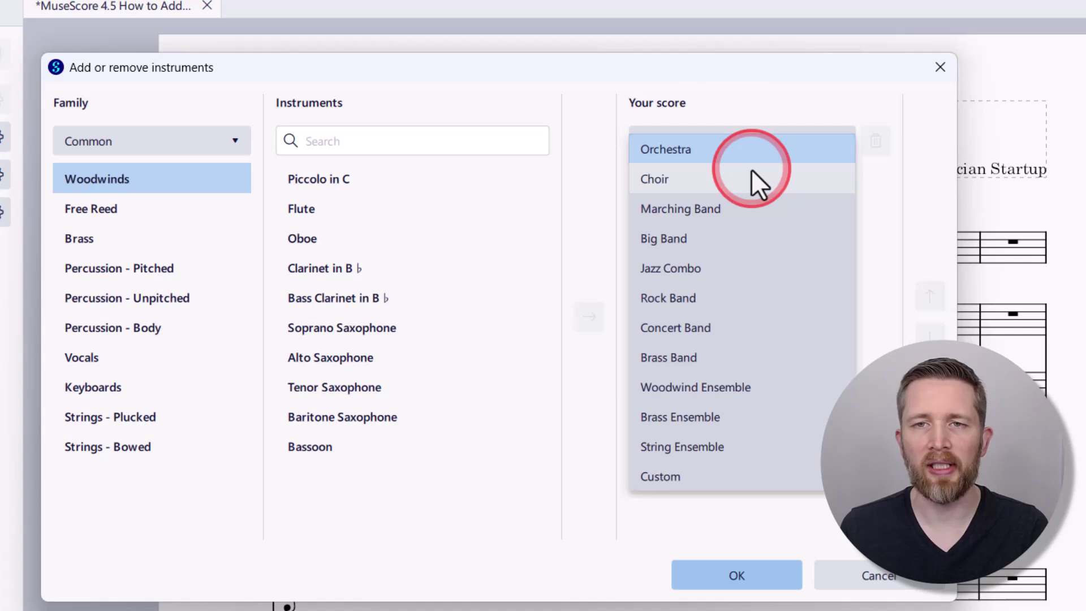
{"action": "left_click", "coordinate": [751, 170]}
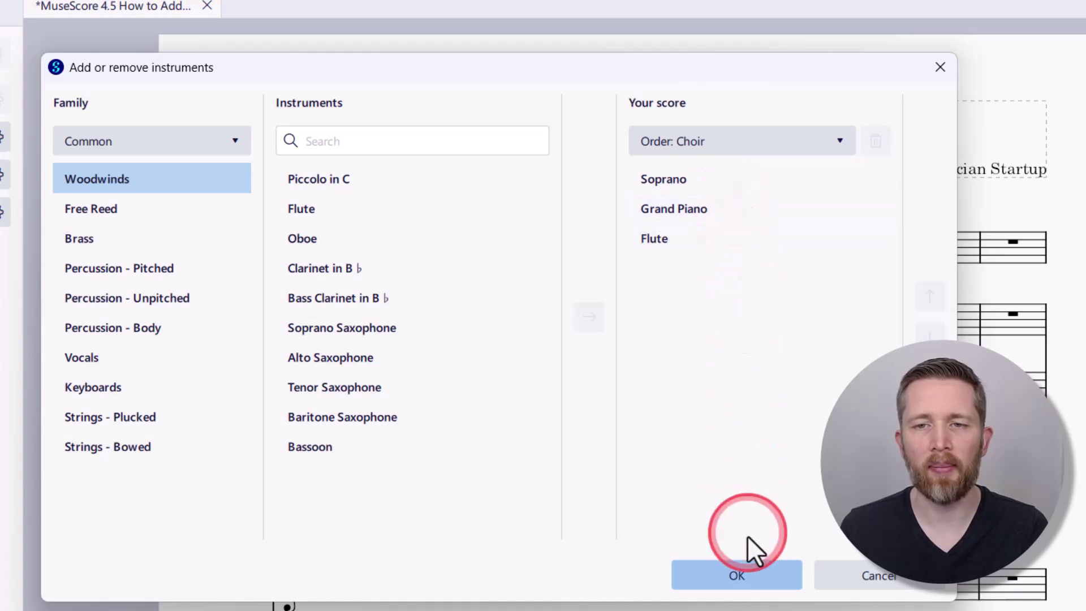
{"action": "left_click", "coordinate": [749, 566]}
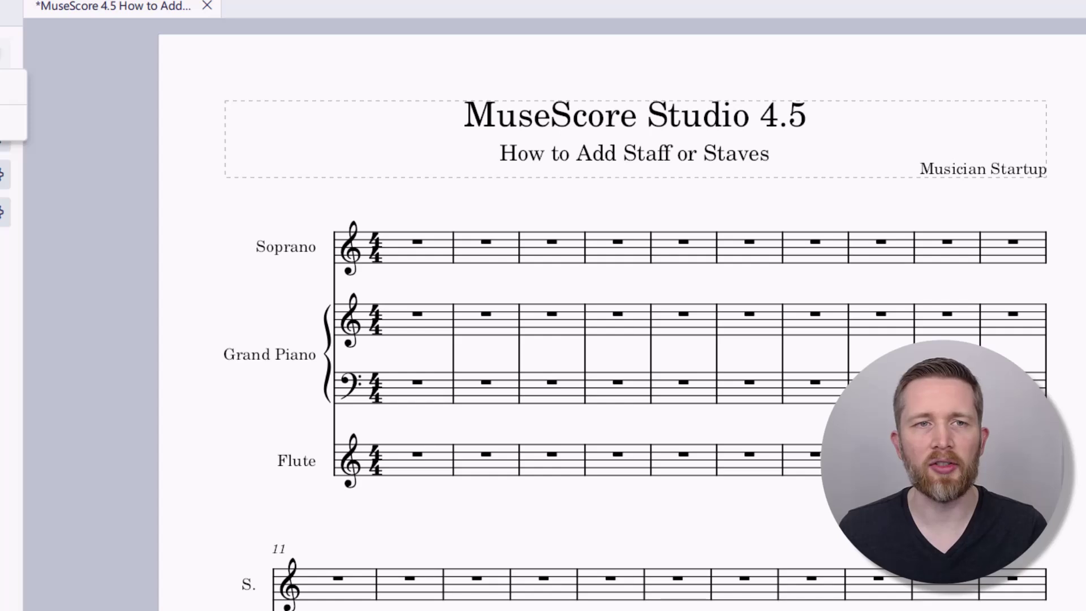
{"action": "left_click", "coordinate": [14, 88]}
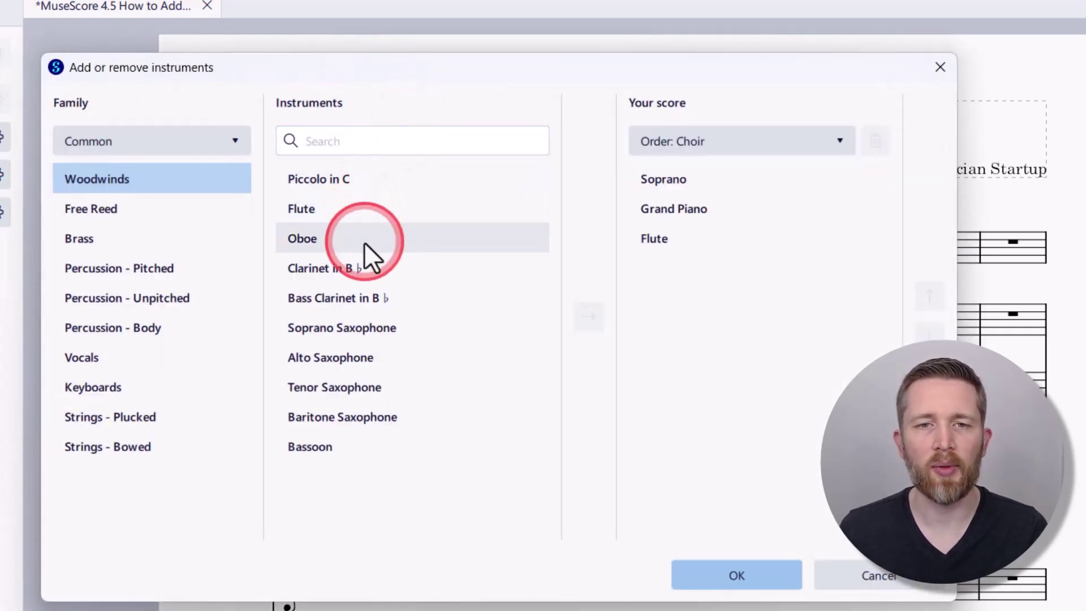
Add an Oboe from the woodwinds below the Flute.
{"action": "left_click", "coordinate": [338, 241]}
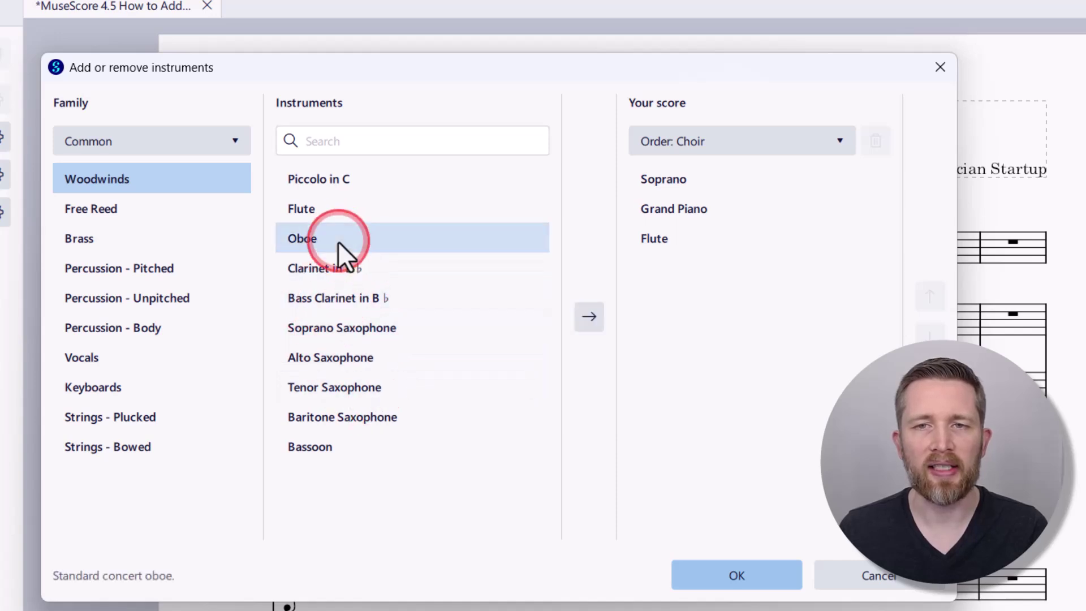
{"action": "left_click", "coordinate": [590, 319]}
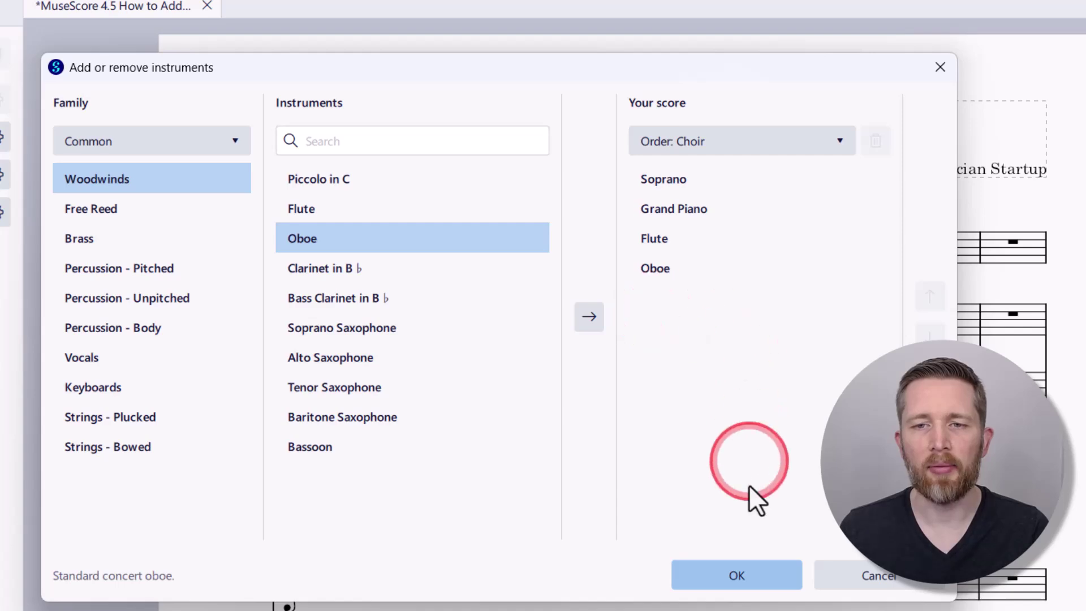
{"action": "left_click", "coordinate": [751, 573]}
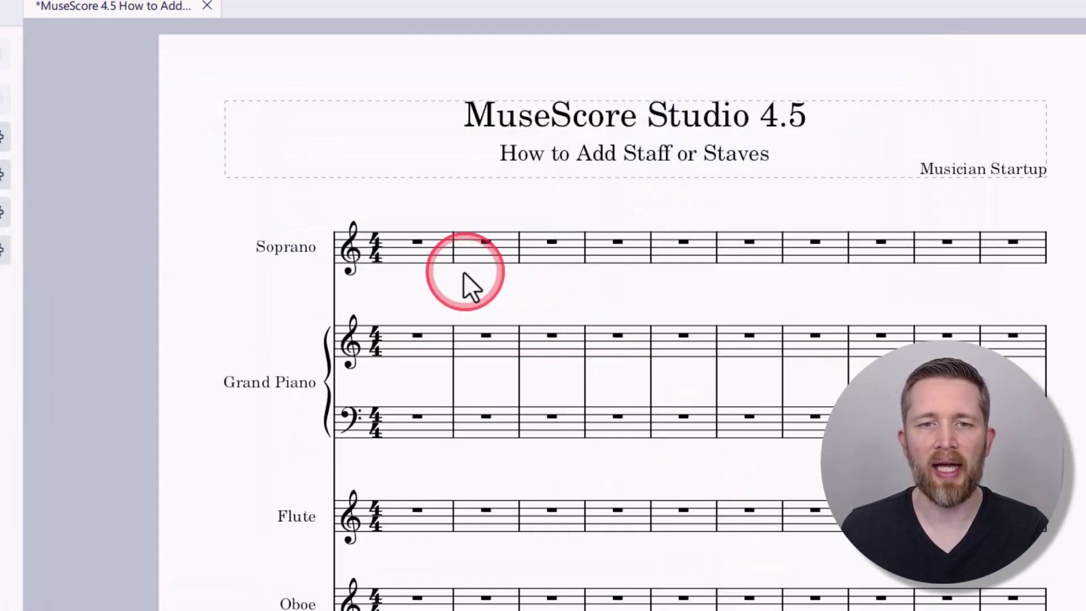
{"action": "scroll", "coordinate": [463, 271], "scroll_direction": "down", "scroll_amount": 2}
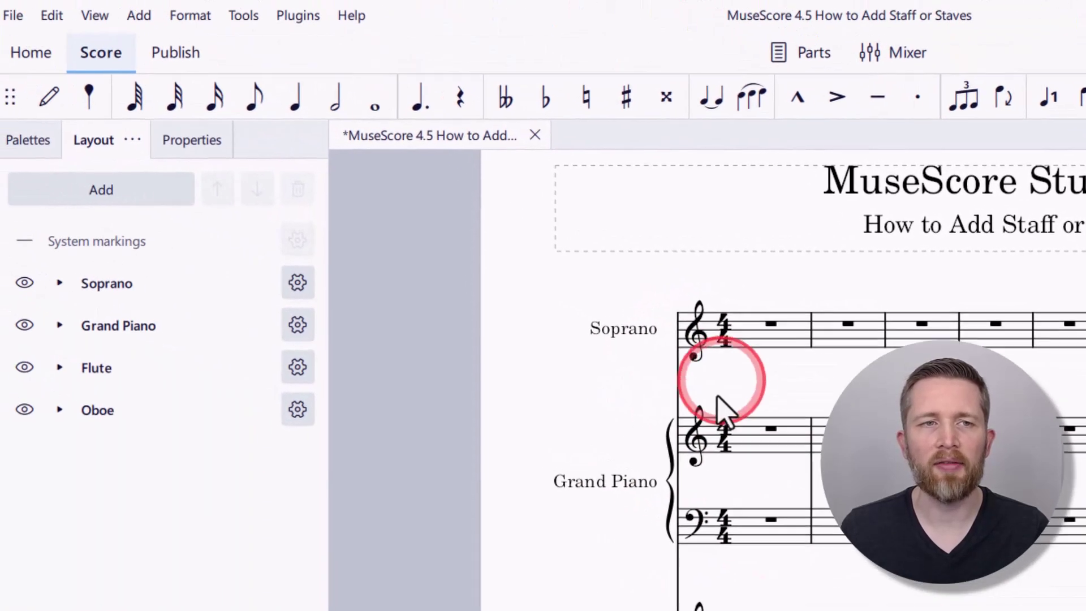
Expand Soprano in the Layout panel and add two extra staves to it.
{"action": "left_click", "coordinate": [97, 146]}
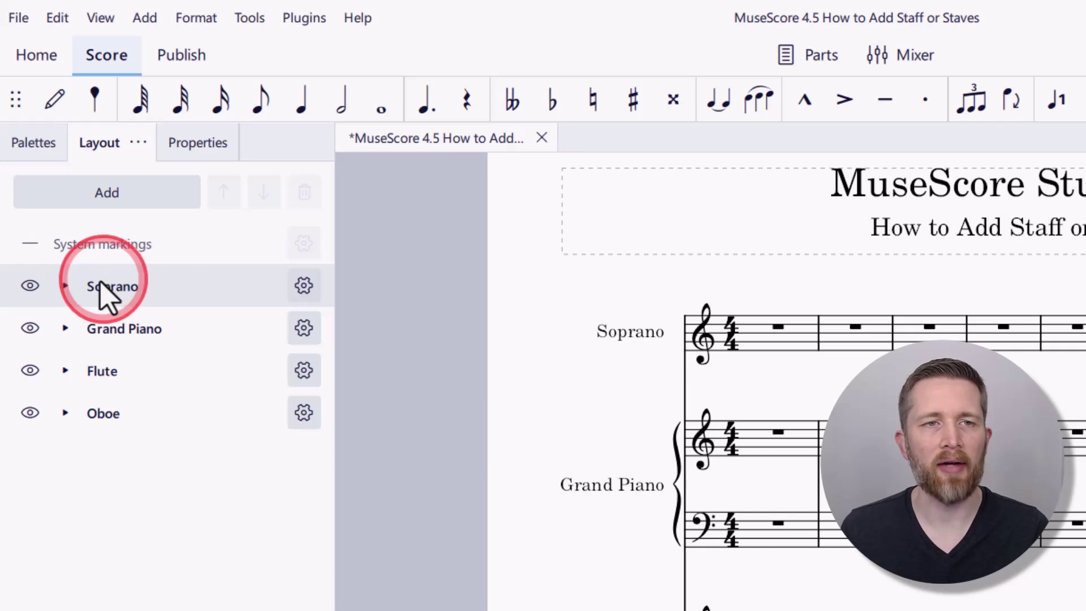
{"action": "left_click", "coordinate": [65, 286]}
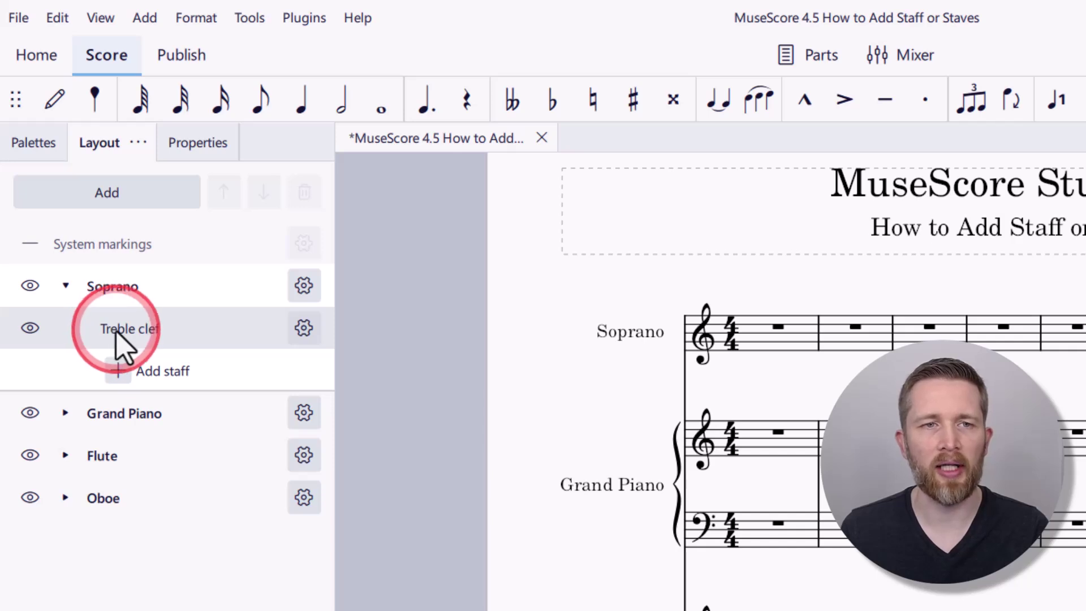
{"action": "left_click", "coordinate": [119, 370]}
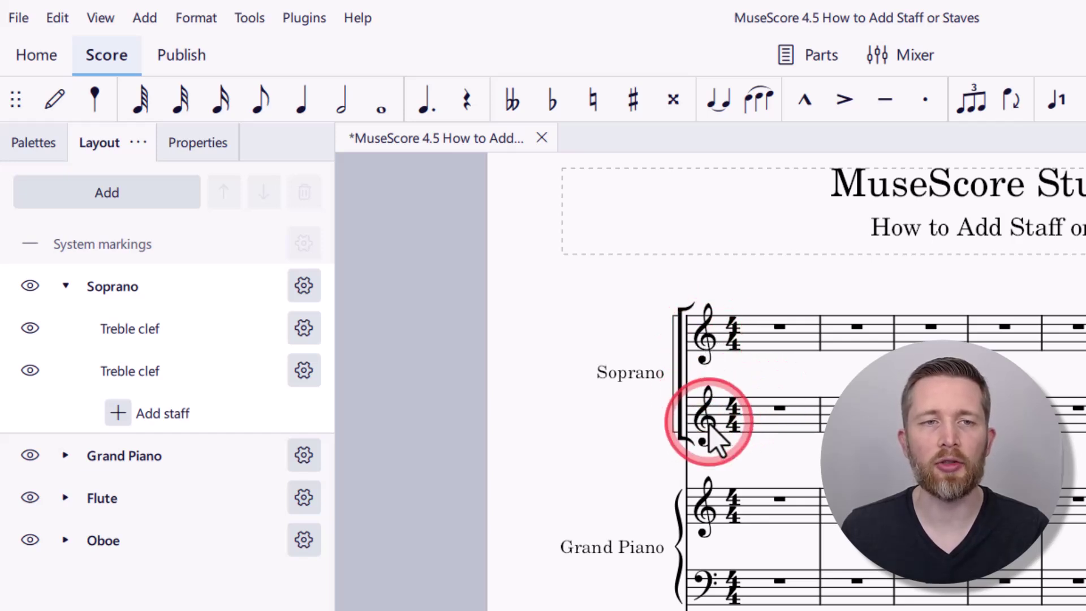
{"action": "left_click", "coordinate": [118, 414]}
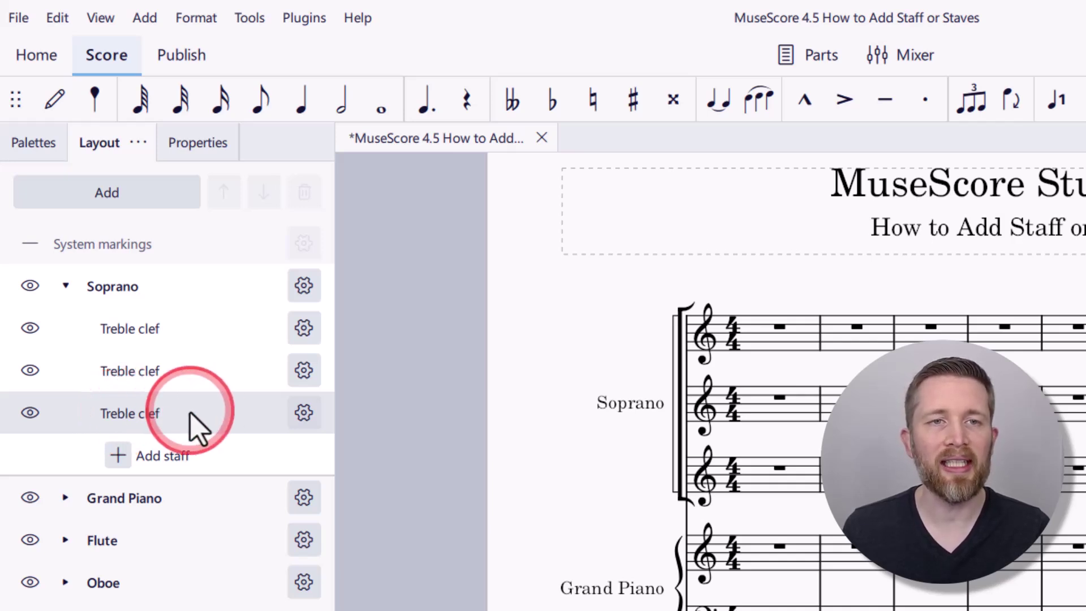
Delete Soprano's third and second staves, leaving one treble-clef staff.
{"action": "left_click", "coordinate": [141, 429]}
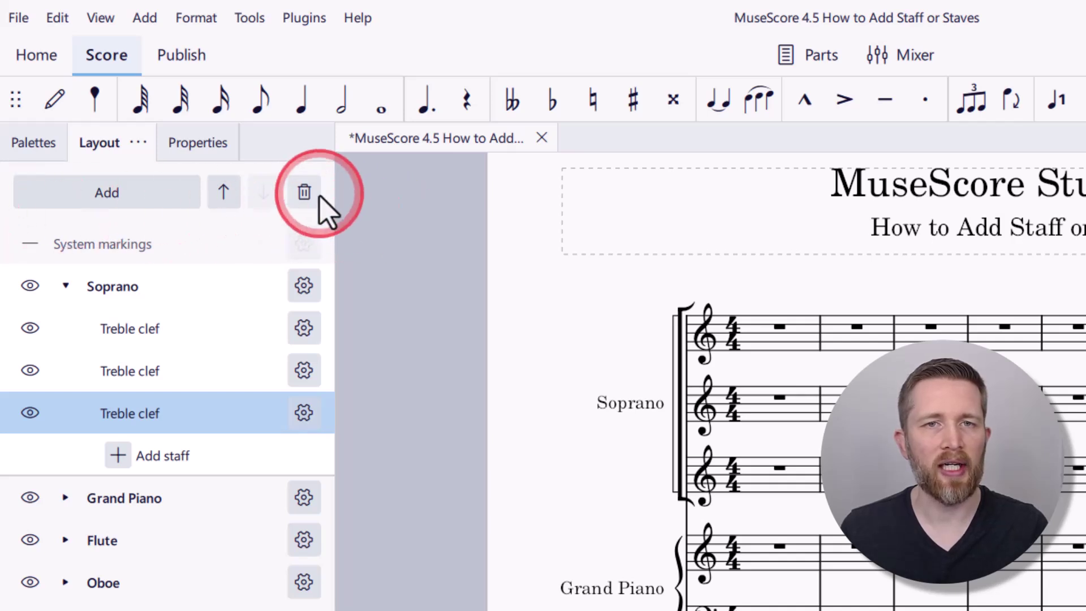
{"action": "left_click", "coordinate": [304, 192]}
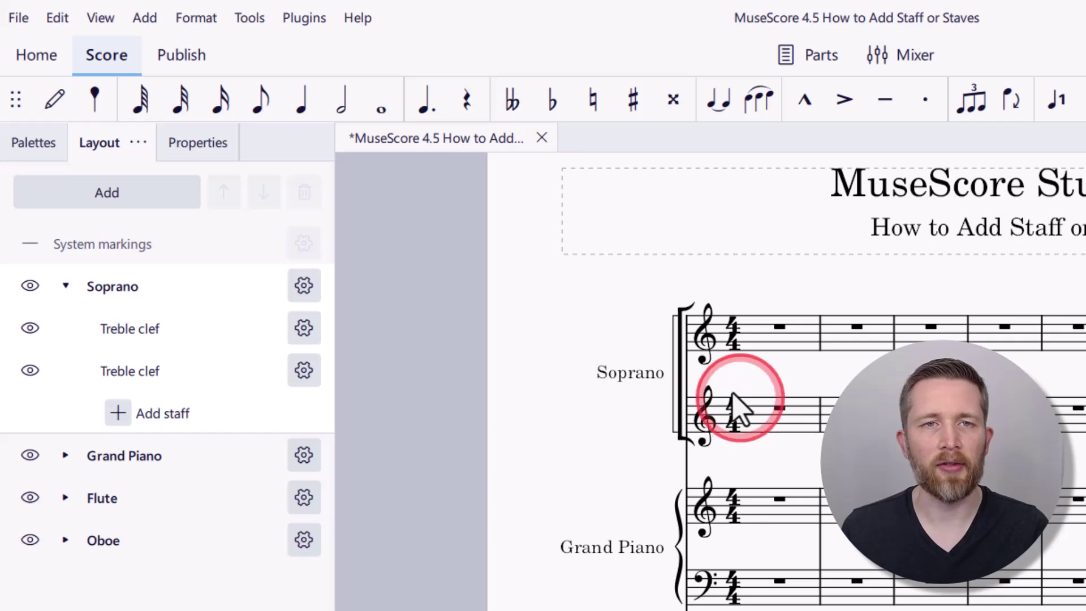
{"action": "left_click", "coordinate": [162, 376]}
{"action": "left_click", "coordinate": [306, 195]}
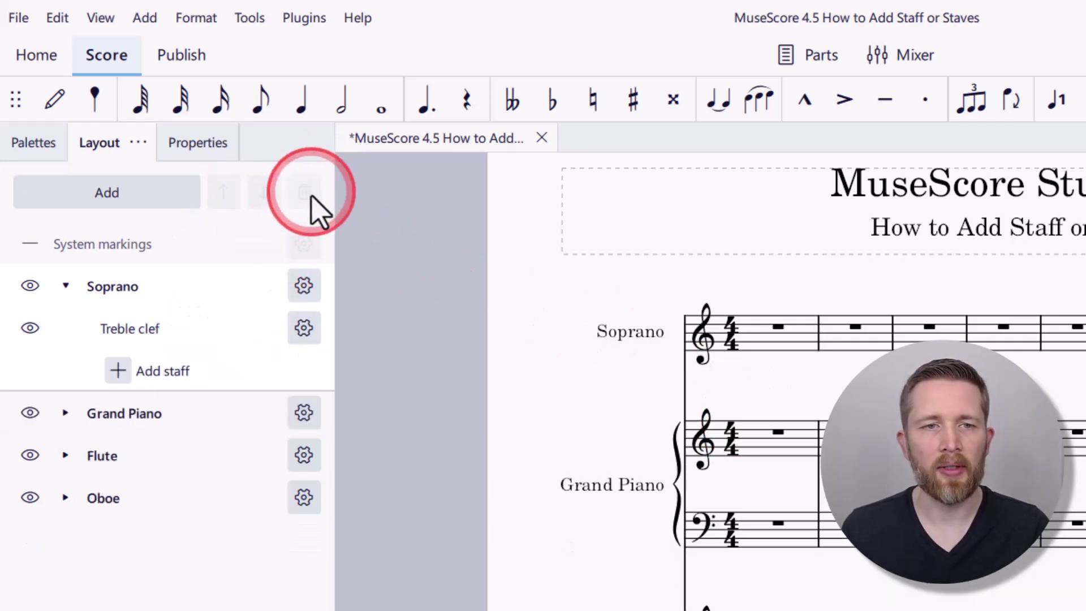
{"action": "left_click", "coordinate": [177, 298]}
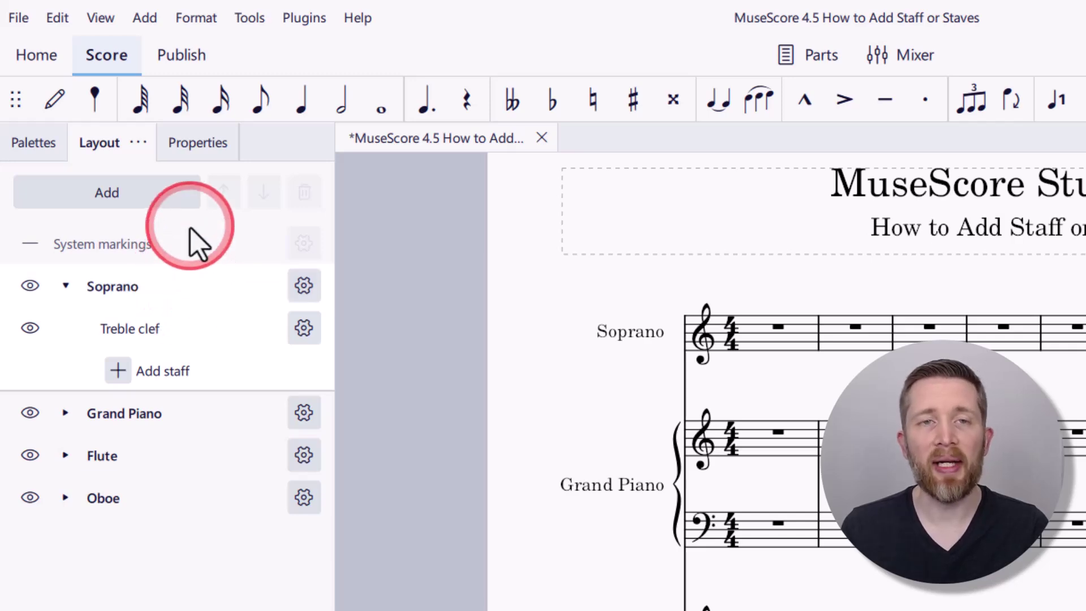
{"action": "left_click", "coordinate": [118, 194]}
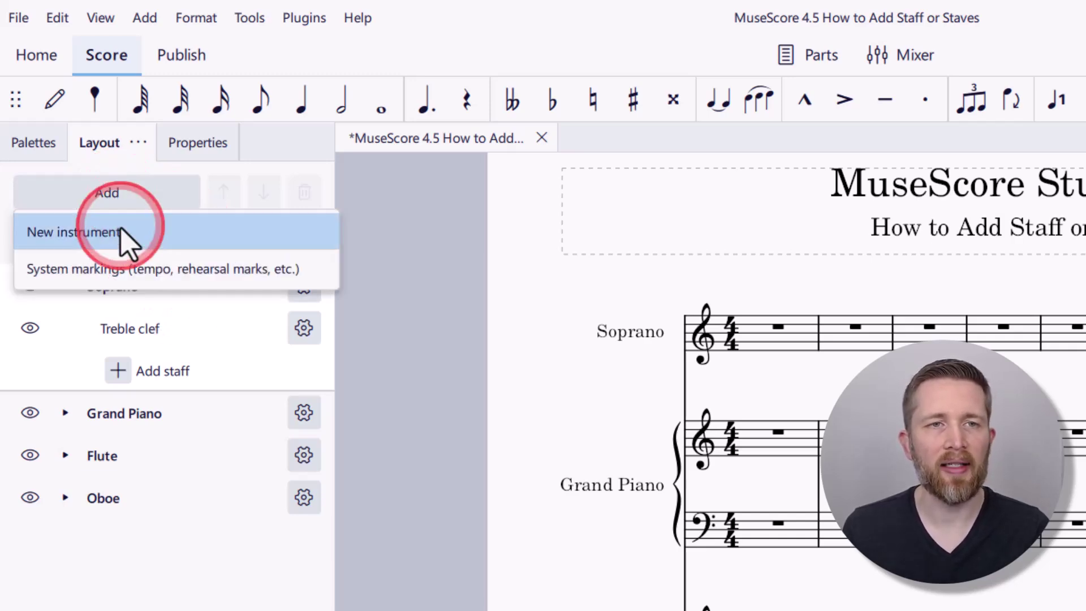
Add Tuba (unspecified) from the Brass family below the Oboe.
{"action": "left_click", "coordinate": [129, 233]}
{"action": "left_click", "coordinate": [716, 378]}
{"action": "left_click", "coordinate": [482, 287]}
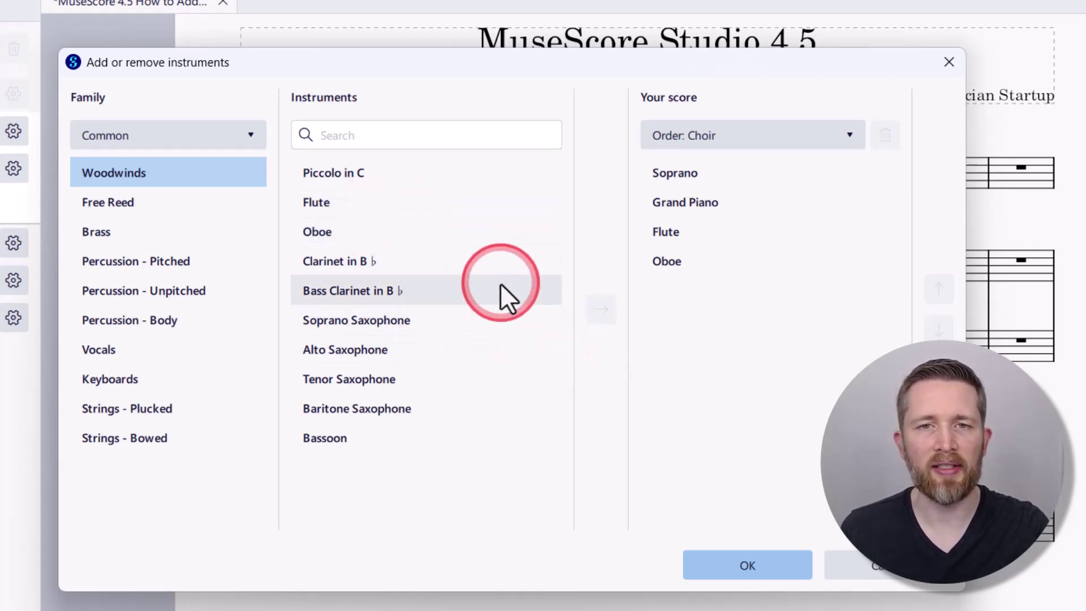
{"action": "left_click", "coordinate": [149, 226]}
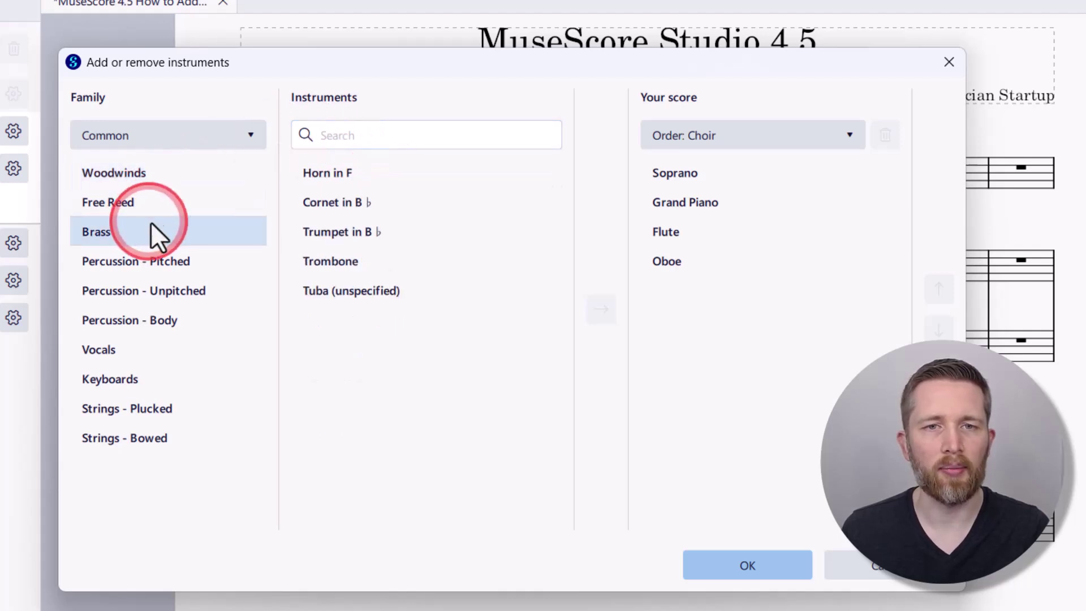
{"action": "left_click", "coordinate": [338, 288]}
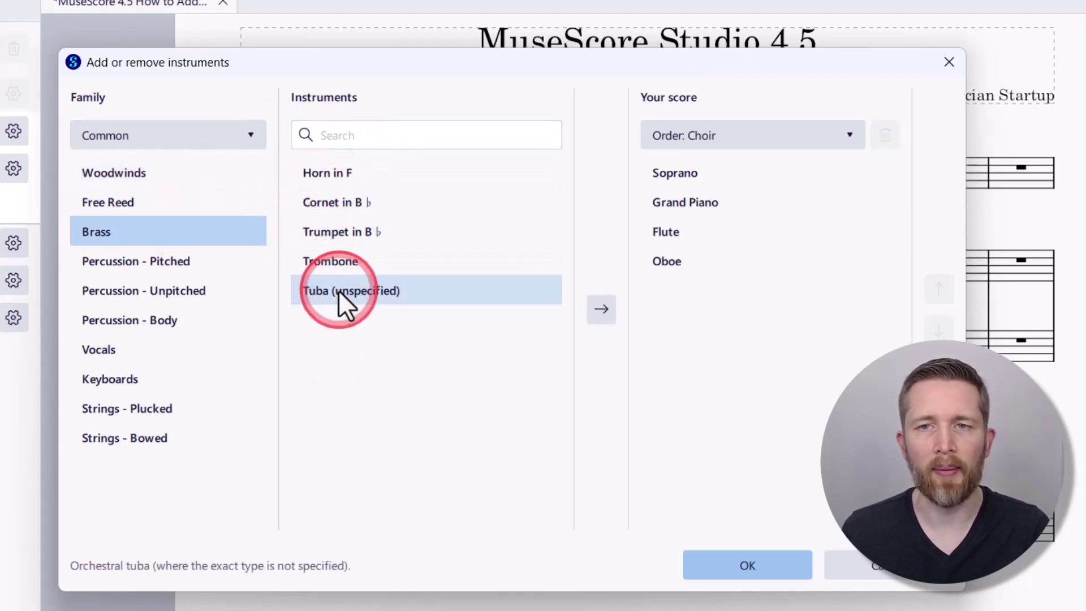
{"action": "left_click", "coordinate": [606, 310]}
{"action": "left_click", "coordinate": [772, 570]}
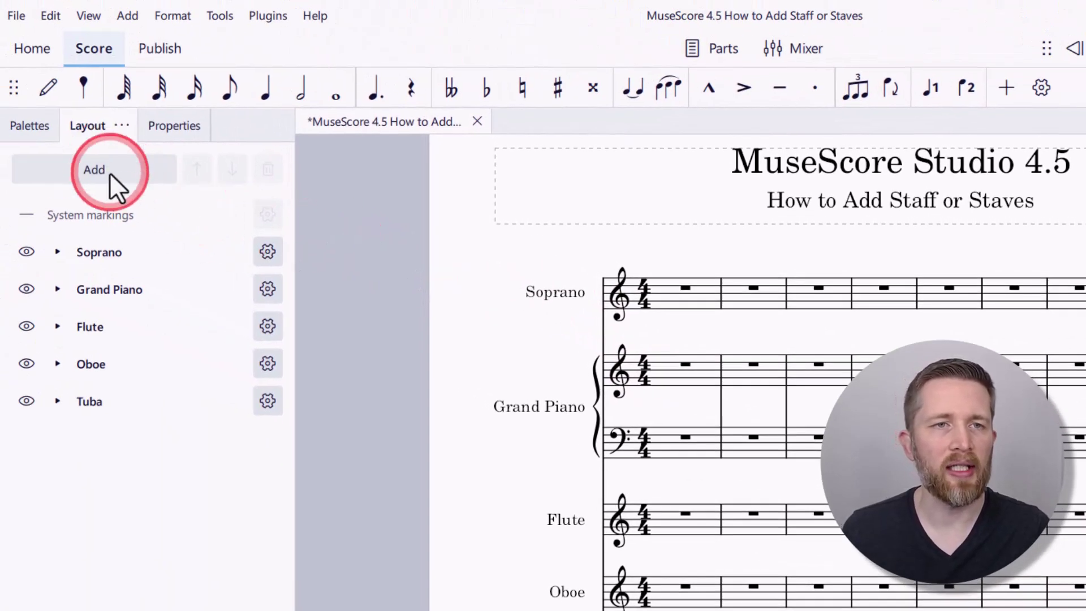
Give Tuba a second bass-clef staff and scroll the score to check it.
{"action": "left_click", "coordinate": [58, 401]}
{"action": "left_click", "coordinate": [102, 475]}
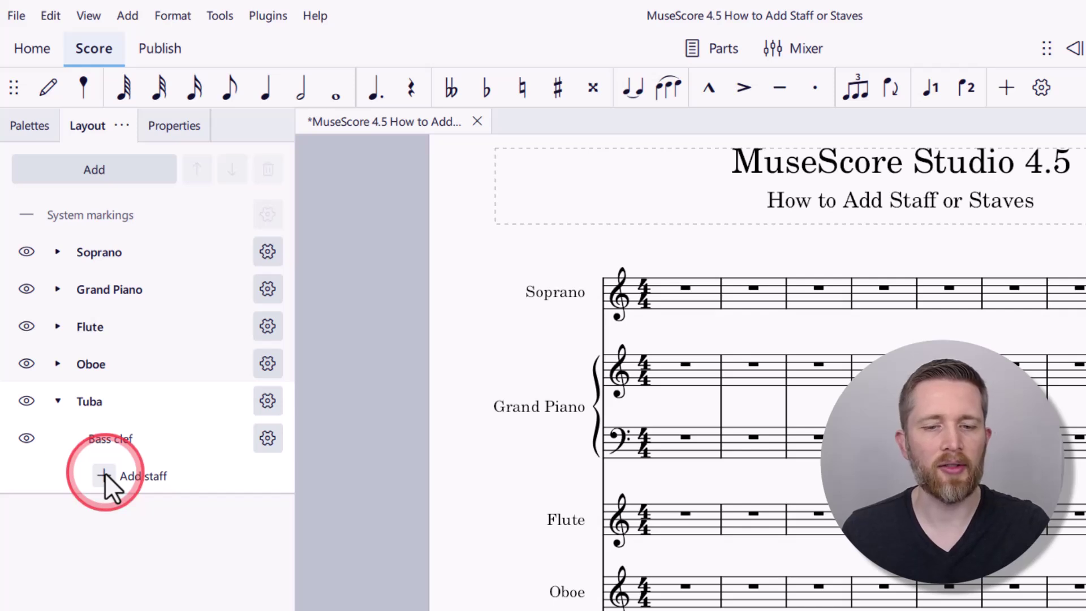
{"action": "left_click", "coordinate": [104, 473]}
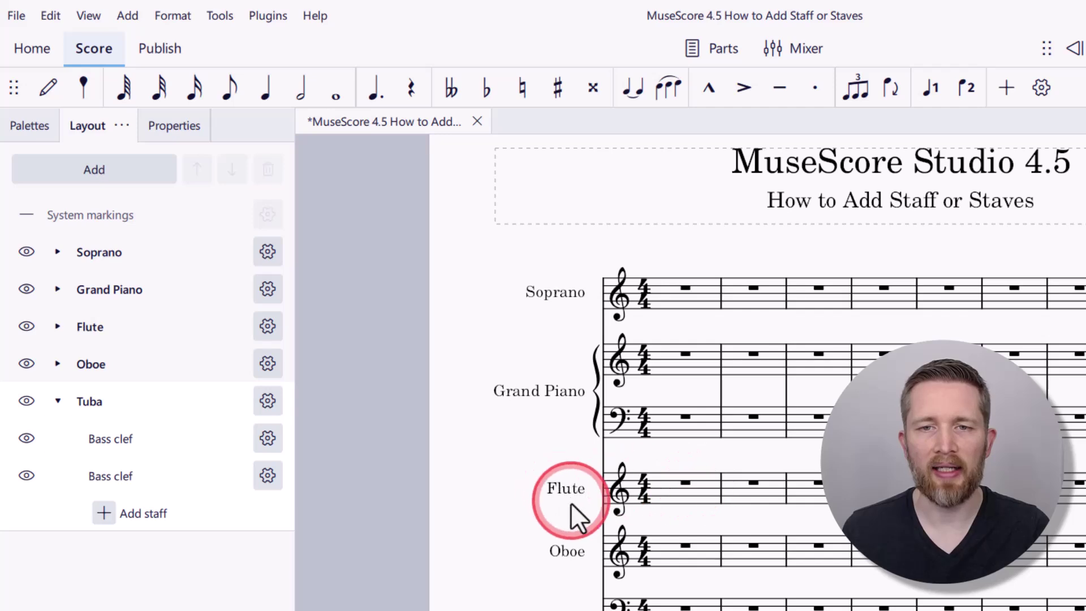
{"action": "scroll", "coordinate": [572, 504], "scroll_direction": "down", "scroll_amount": 4}
{"action": "left_click", "coordinate": [628, 428]}
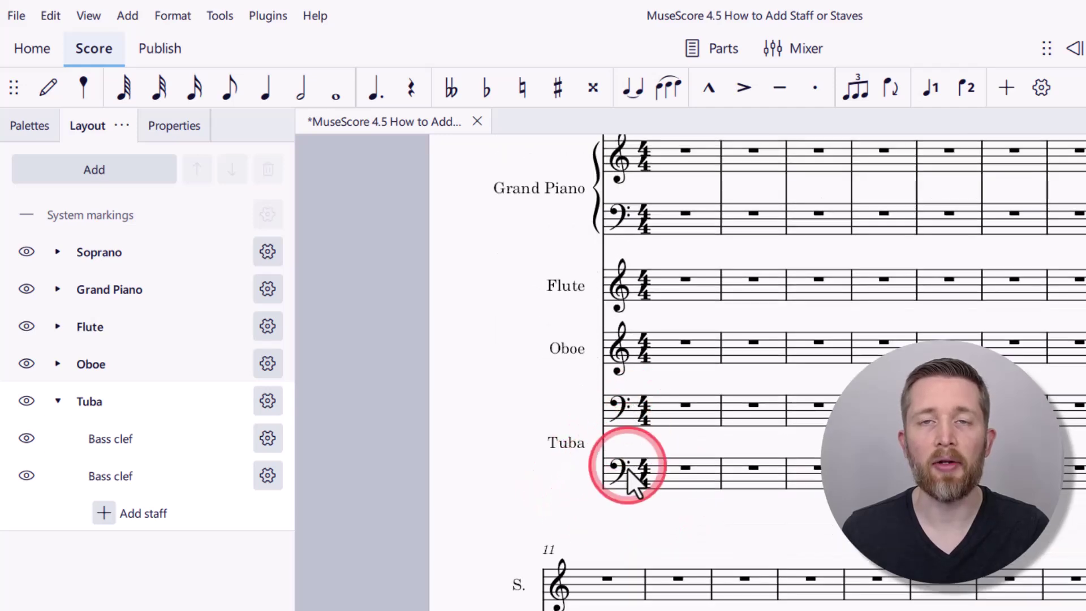
{"action": "scroll", "coordinate": [435, 316], "scroll_direction": "down", "scroll_amount": 3}
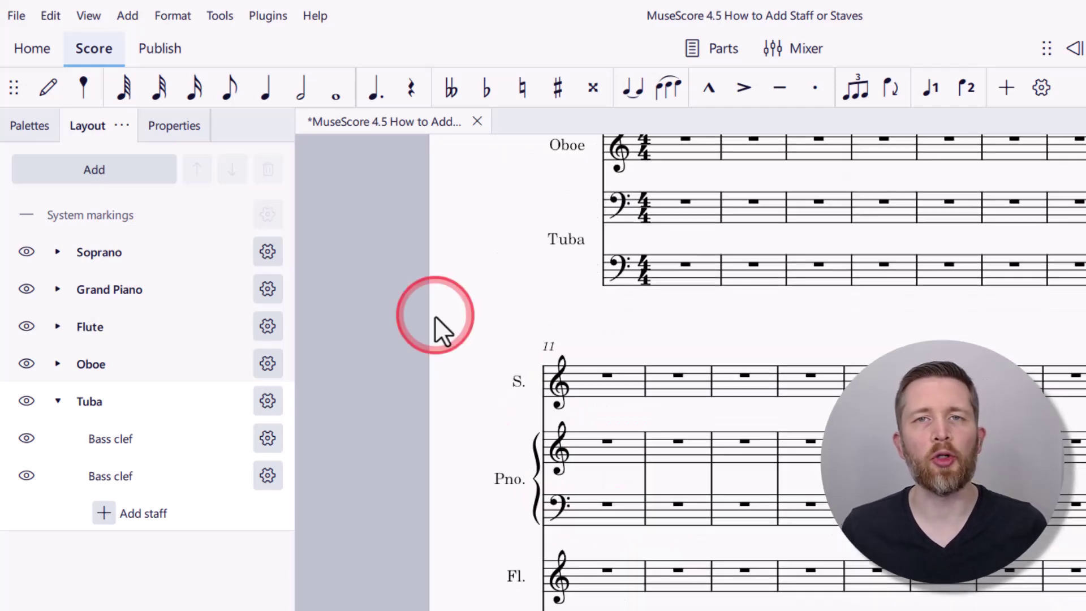